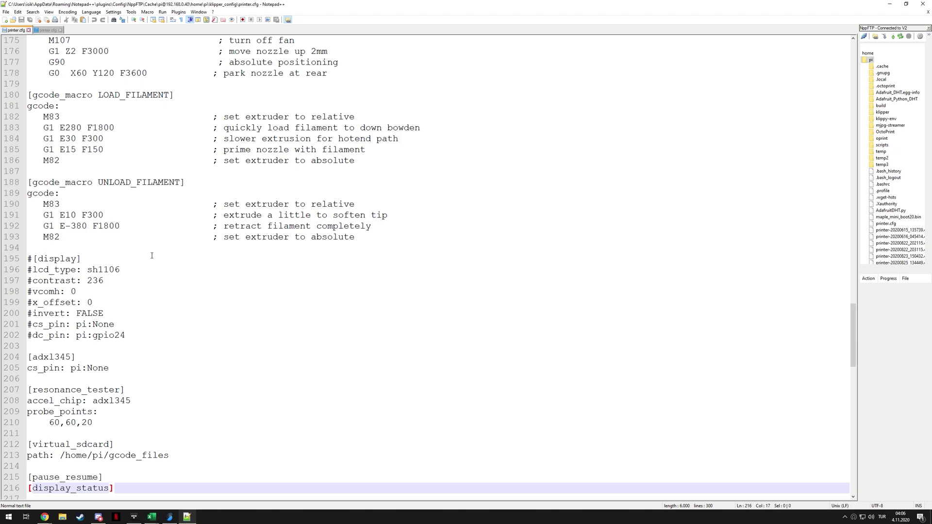
# Step: Switch to the second printer.cfg, highlight [mcu stm] and its serial line, then scroll to #Buttons
pyautogui.click(47, 30)
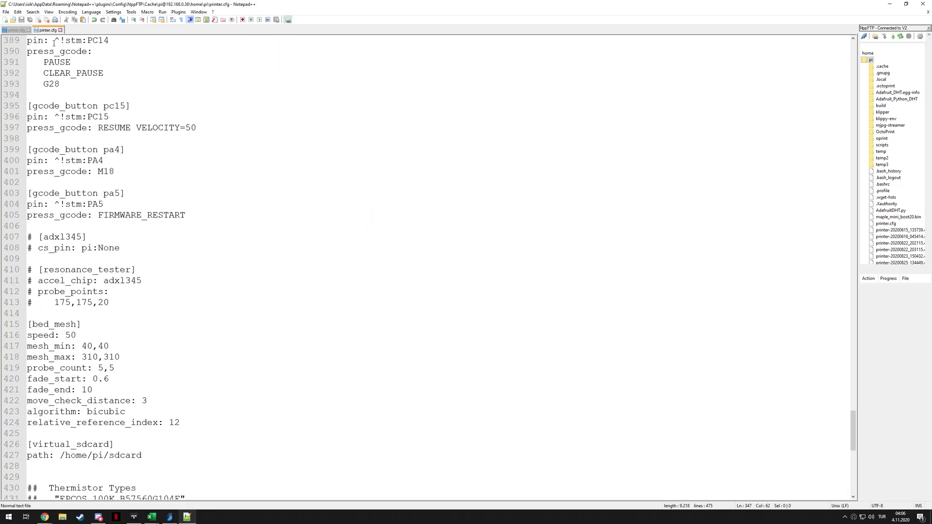
pyautogui.moveTo(852, 405); pyautogui.dragTo(798, 64)
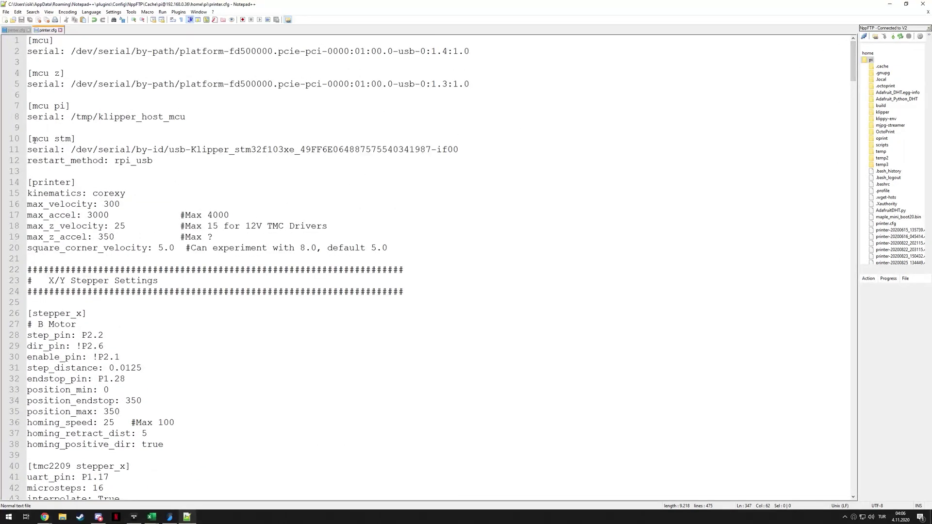
pyautogui.moveTo(29, 140); pyautogui.dragTo(464, 152)
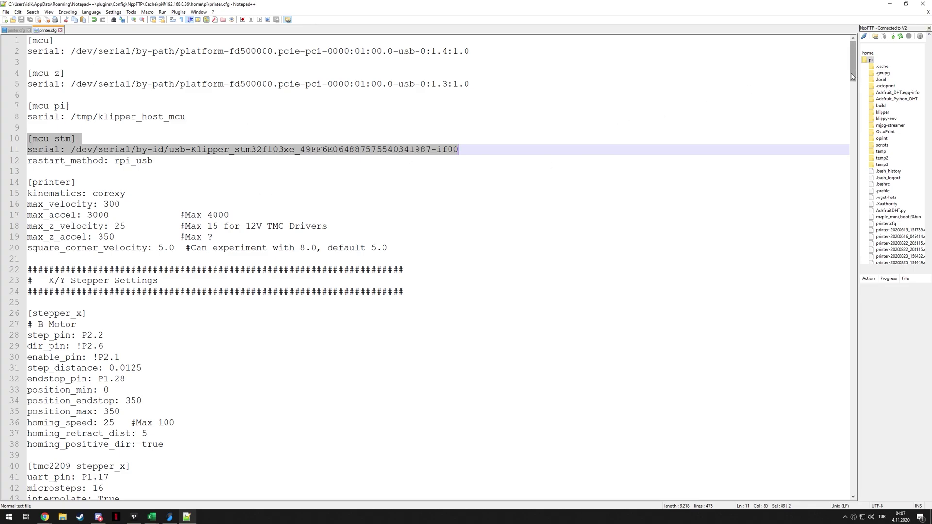
pyautogui.moveTo(852, 75); pyautogui.dragTo(869, 396)
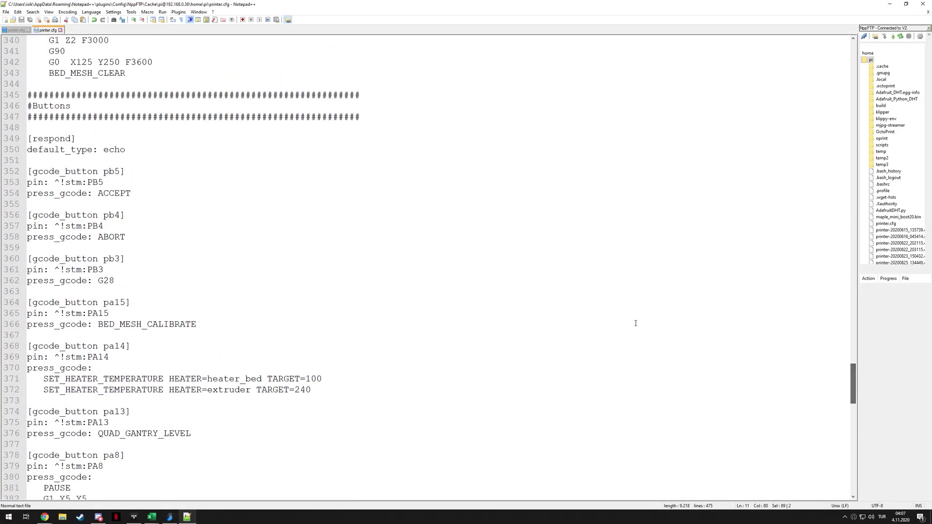
# Step: Compare the button name pb5 with the pin name PB5 in the [gcode_button pb5] block
pyautogui.scroll(-2, 276, 234)
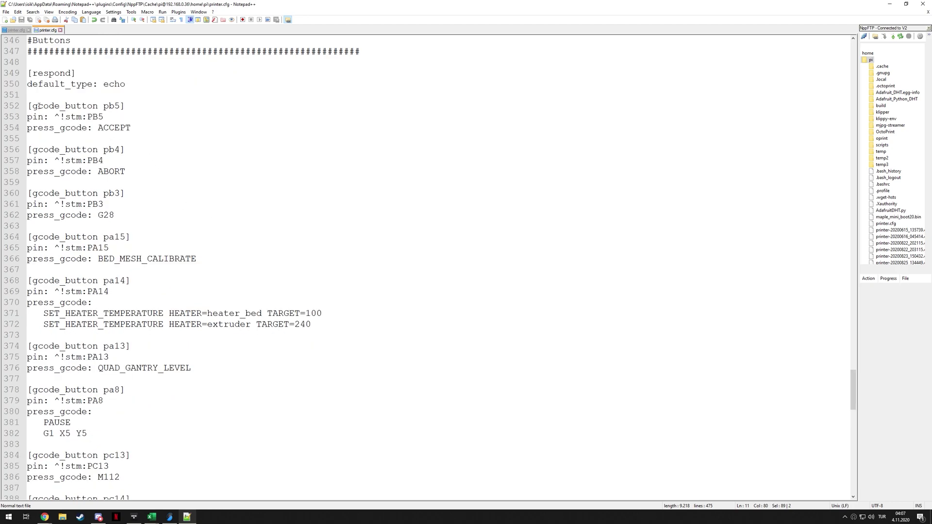
pyautogui.doubleClick(111, 105)
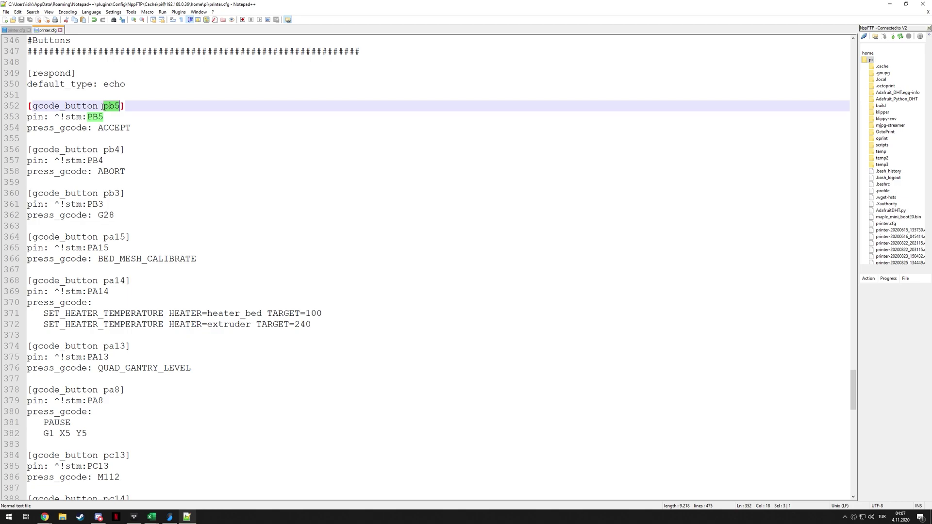
pyautogui.click(99, 127)
pyautogui.doubleClick(96, 117)
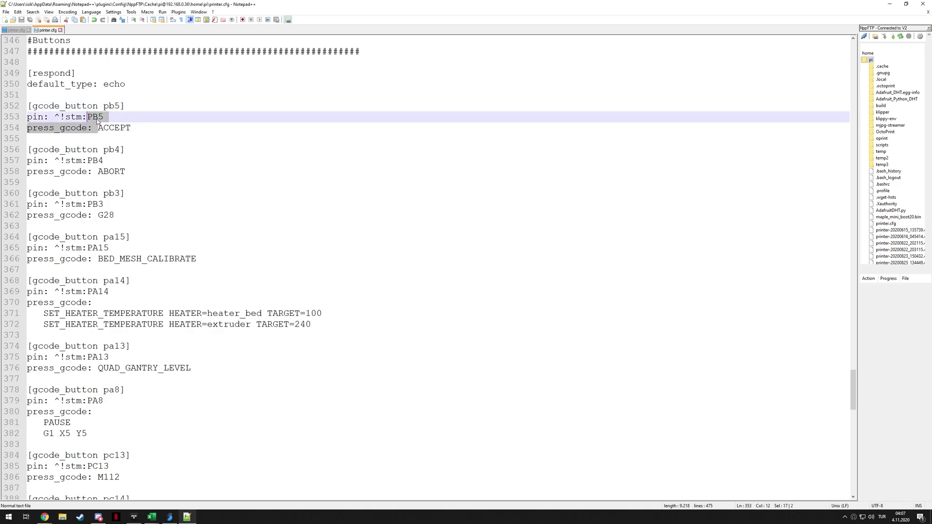
pyautogui.click(110, 105)
pyautogui.doubleClick(111, 106)
pyautogui.click(111, 106)
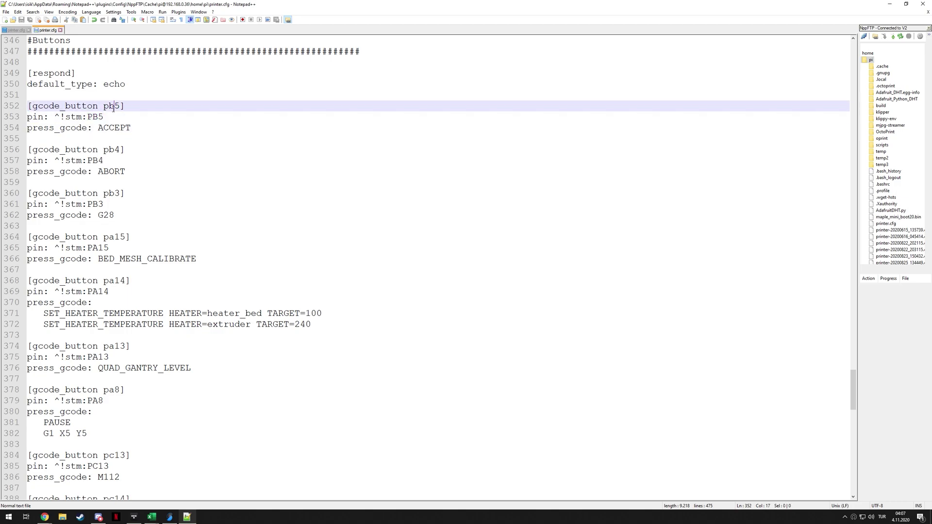
pyautogui.doubleClick(111, 106)
# Step: Highlight the gcode_button keyword, the pin setting, its ^ and ! modifiers, and PB5
pyautogui.moveTo(31, 104); pyautogui.dragTo(97, 106)
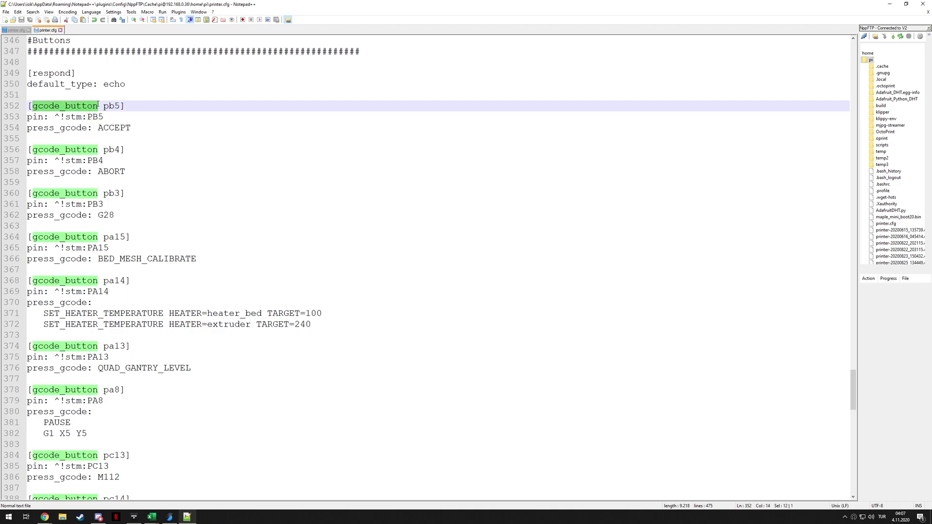
pyautogui.doubleClick(30, 117)
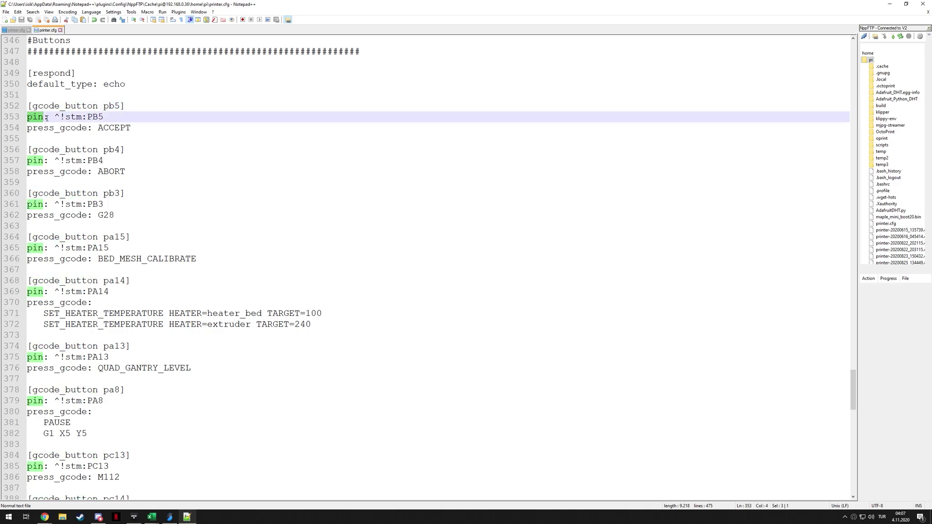
pyautogui.click(58, 116)
pyautogui.moveTo(54, 117); pyautogui.dragTo(59, 117)
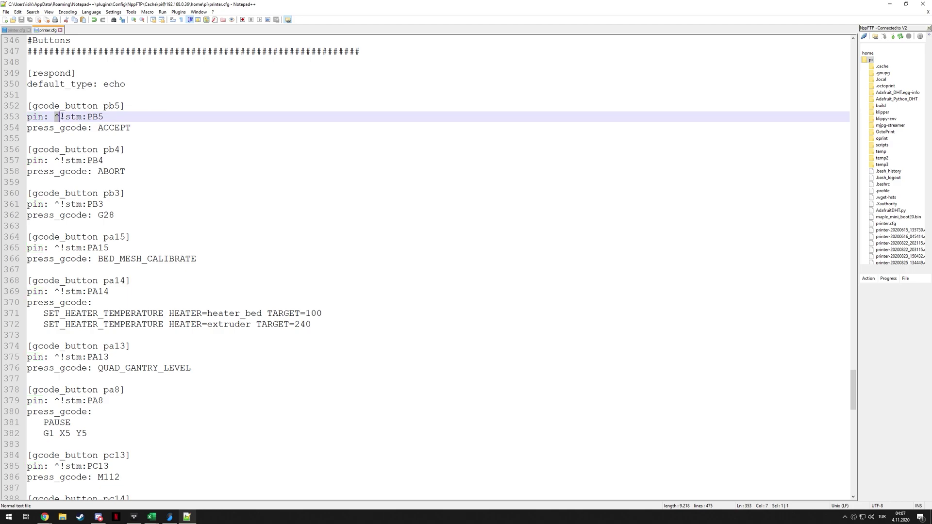
pyautogui.moveTo(60, 117); pyautogui.dragTo(80, 117)
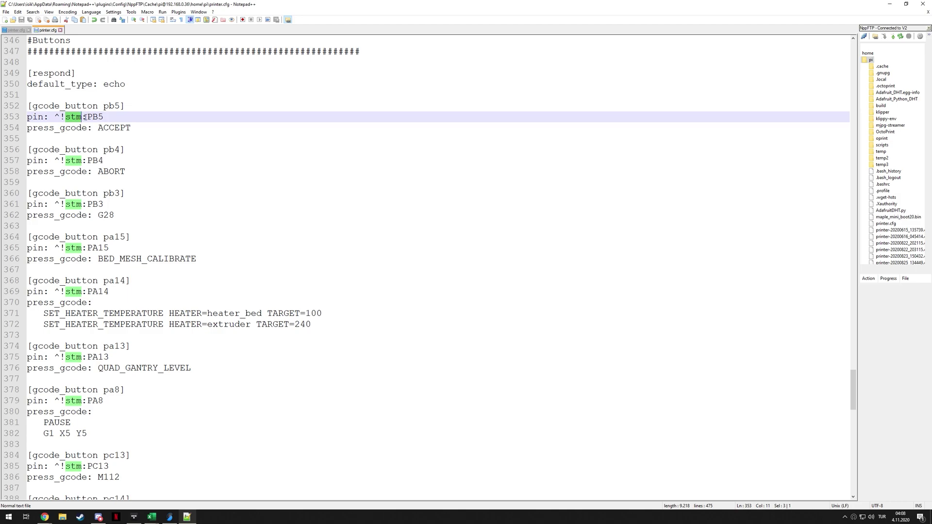
pyautogui.moveTo(92, 116); pyautogui.dragTo(114, 132)
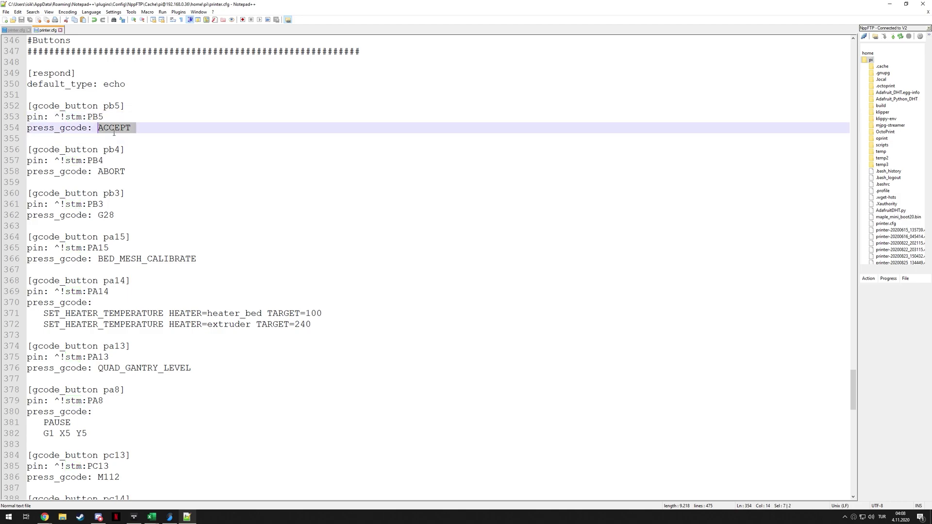
# Step: Highlight press_gcode and its ACCEPT command, then switch to the example-extras.cfg browser page
pyautogui.click(41, 137)
pyautogui.doubleClick(58, 128)
pyautogui.doubleClick(114, 127)
pyautogui.hotkey('alt', 'Tab')
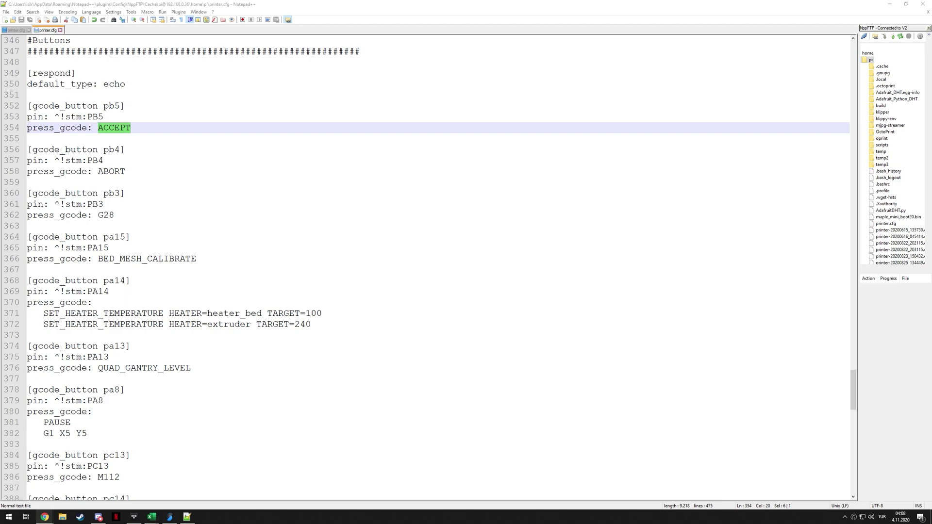
pyautogui.hotkey('alt', 'Tab')
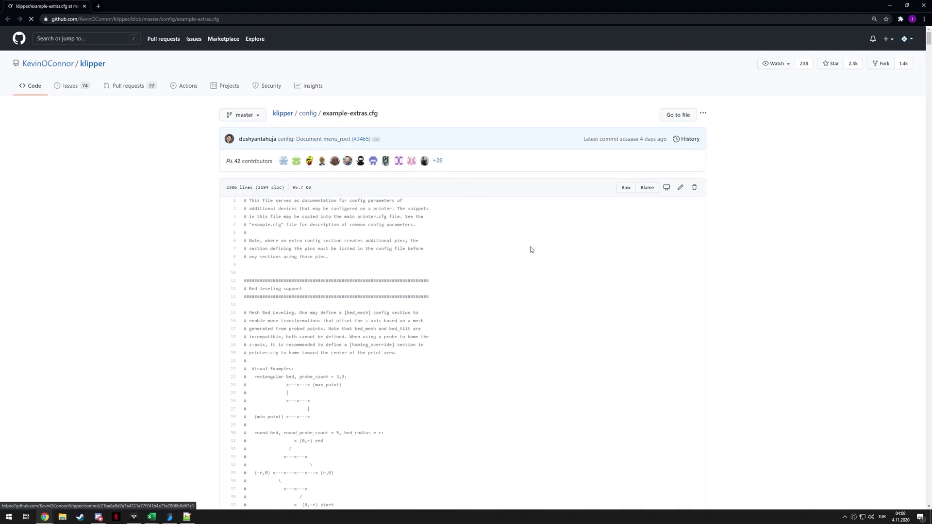
# Step: Search the GitHub page for 'gcode_b' and highlight the analog_range, pullup and press_gcode options
pyautogui.hotkey('ctrl', 'f')
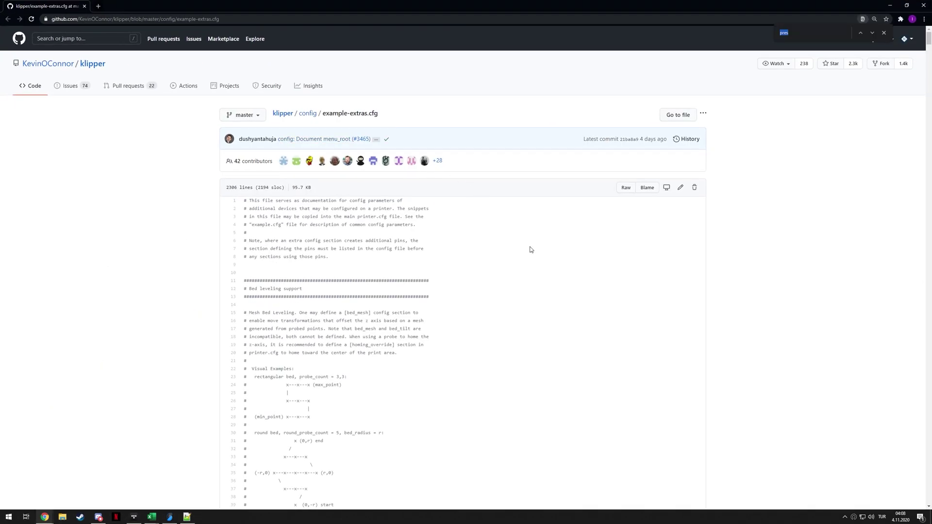
pyautogui.write('gco')
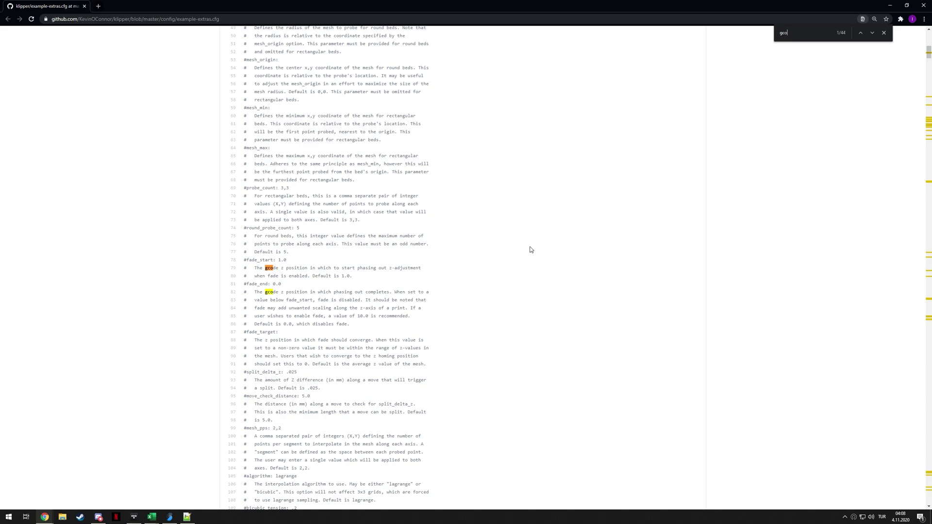
pyautogui.write('de')
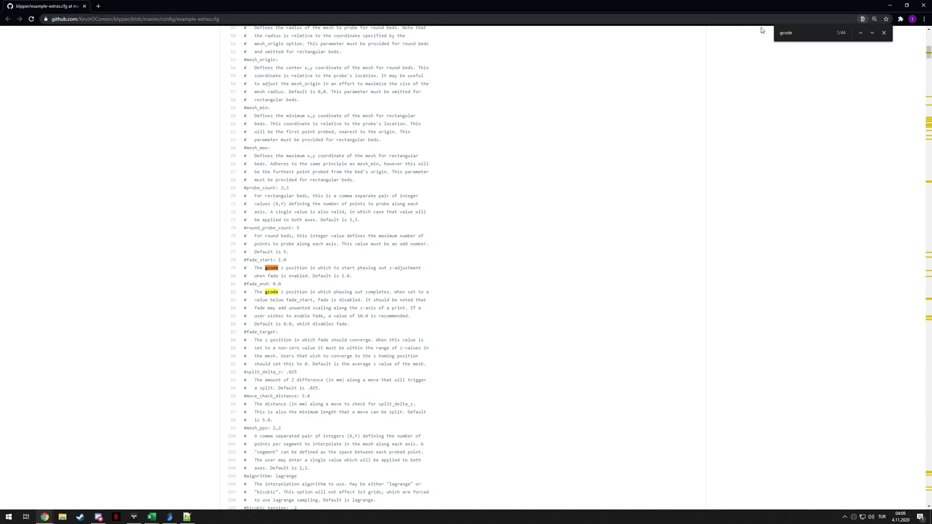
pyautogui.write('_bu')
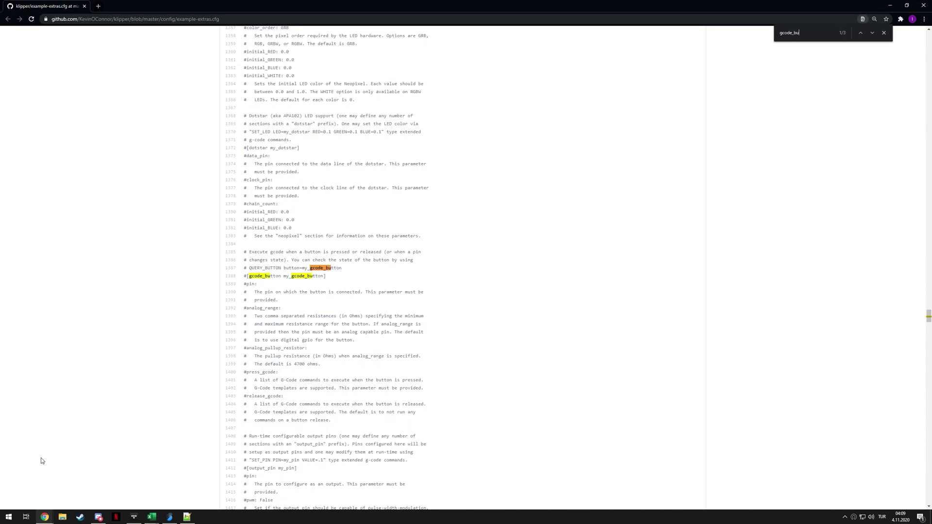
pyautogui.scroll(-2, 233, 306)
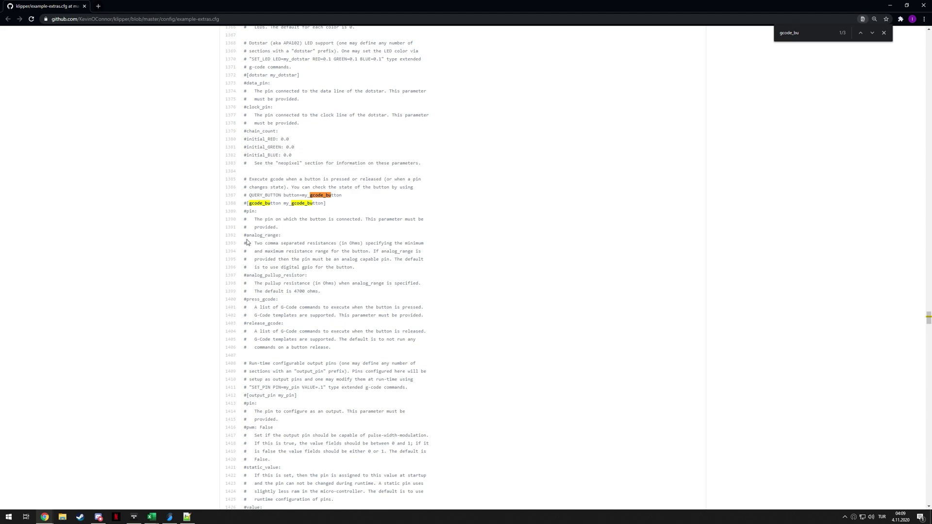
pyautogui.moveTo(245, 236); pyautogui.dragTo(339, 295)
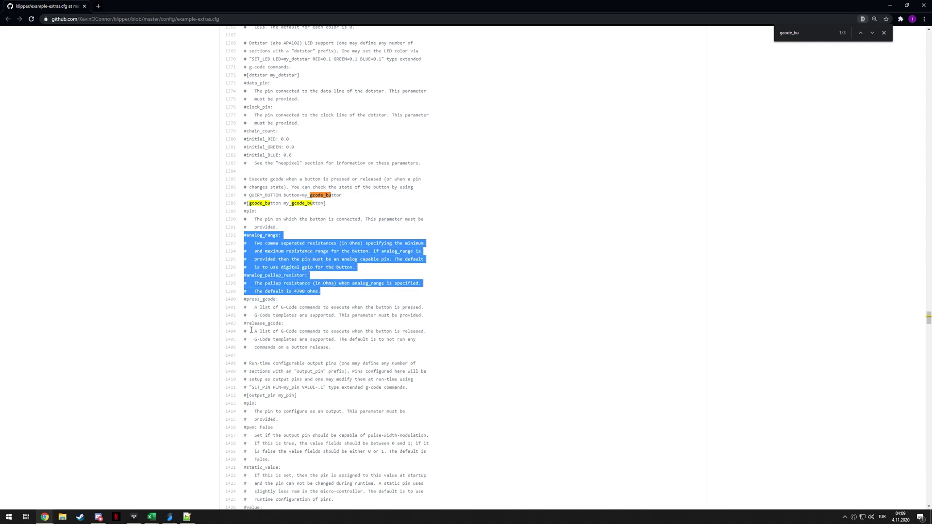
pyautogui.click(339, 294)
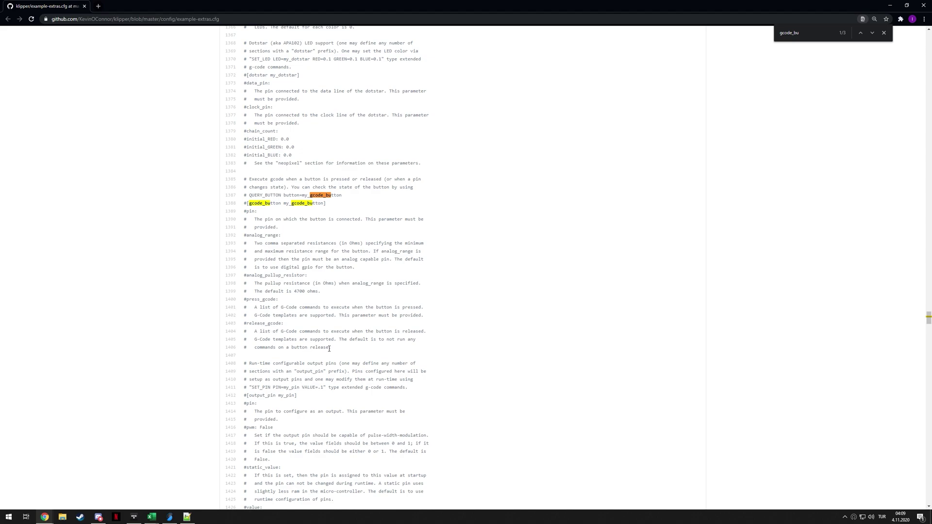
pyautogui.doubleClick(256, 299)
# Step: Back in printer.cfg, highlight the TARGET parameter and indentation of the pa14 heater commands
pyautogui.click(889, 4)
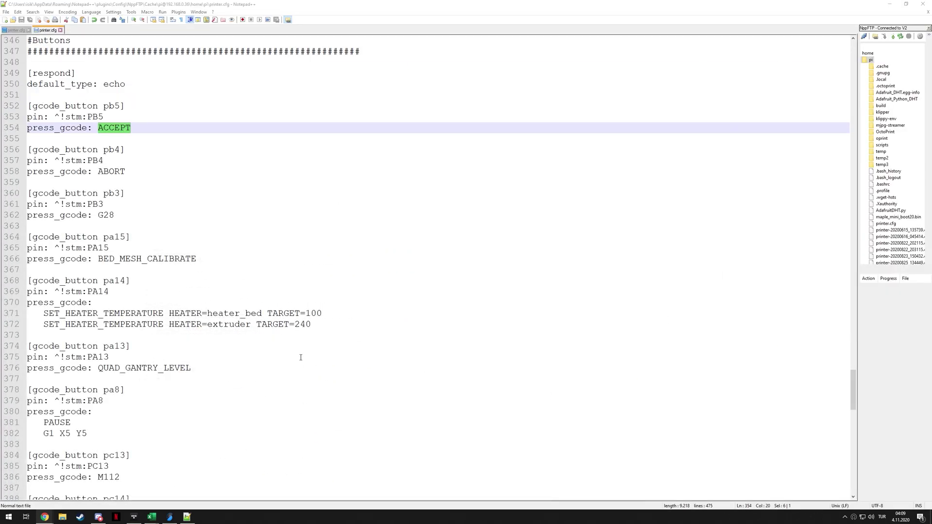
pyautogui.scroll(-2, 84, 245)
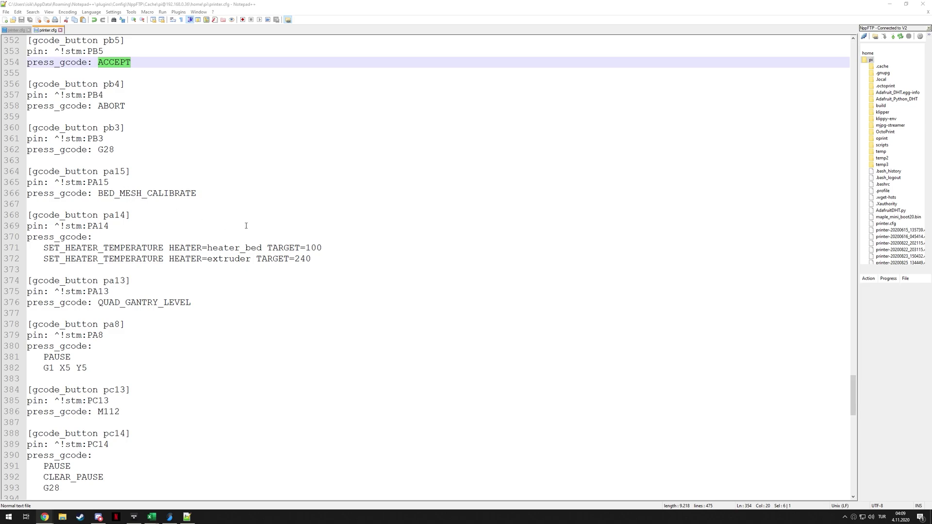
pyautogui.doubleClick(283, 258)
pyautogui.click(124, 236)
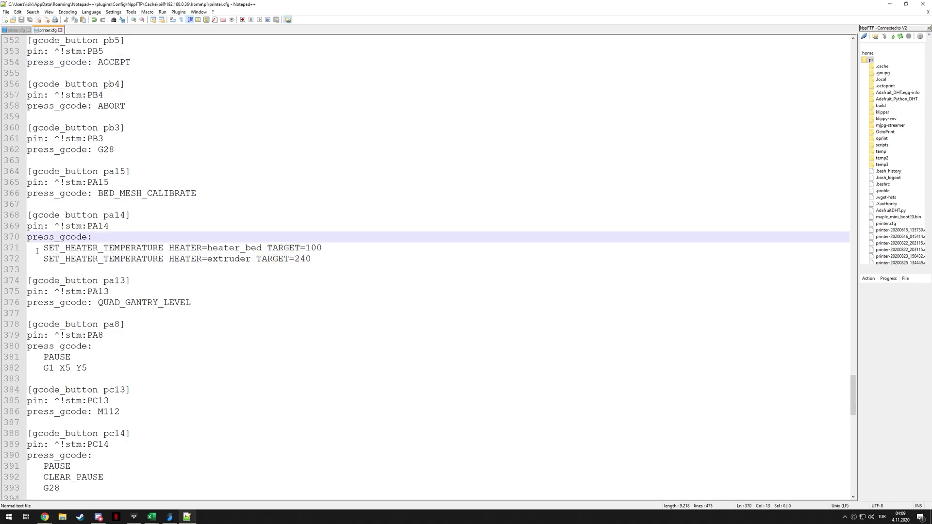
pyautogui.moveTo(43, 248); pyautogui.dragTo(29, 262)
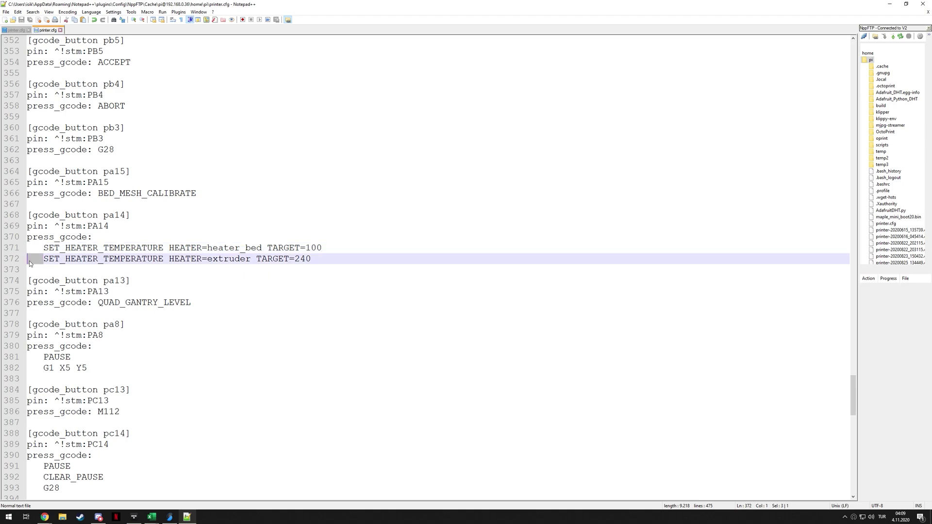
pyautogui.scroll(-3, 129, 352)
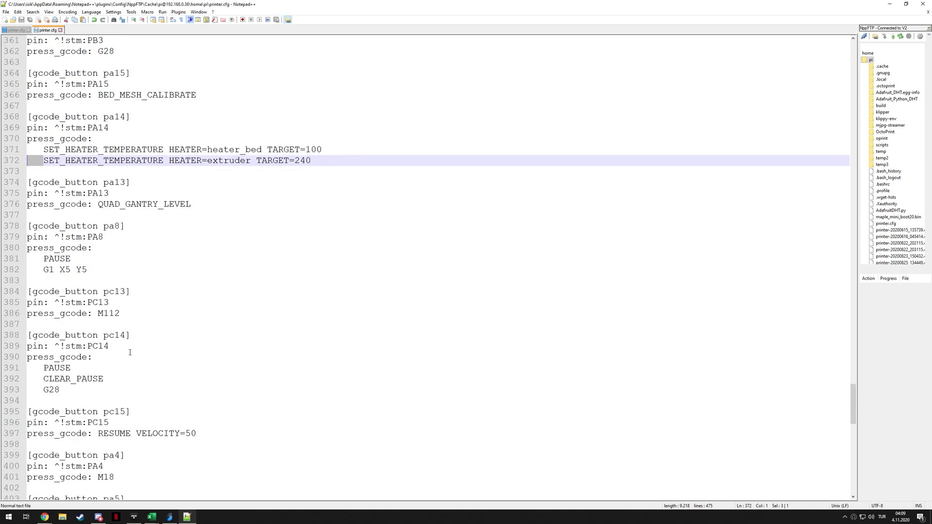
pyautogui.scroll(-9, 121, 311)
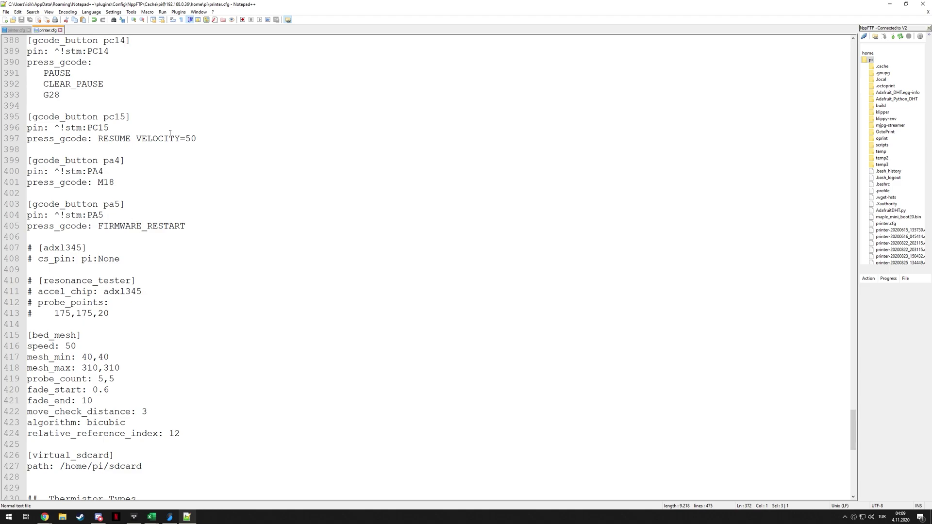
# Step: Switch to the first printer.cfg and scroll to the [output_pin led] section near line 226
pyautogui.click(17, 30)
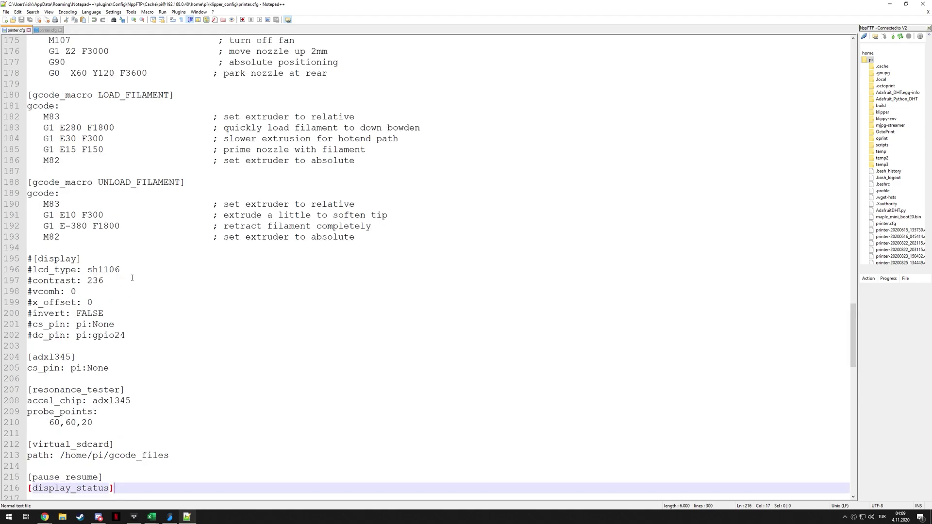
pyautogui.scroll(-5, 132, 278)
pyautogui.scroll(-7, 141, 270)
pyautogui.scroll(8, 212, 304)
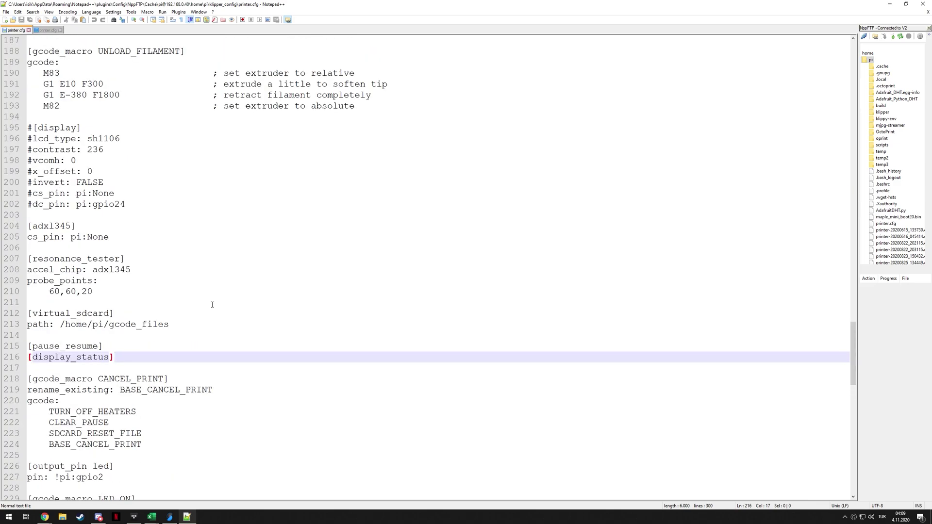
pyautogui.scroll(4, 212, 305)
pyautogui.scroll(-14, 241, 313)
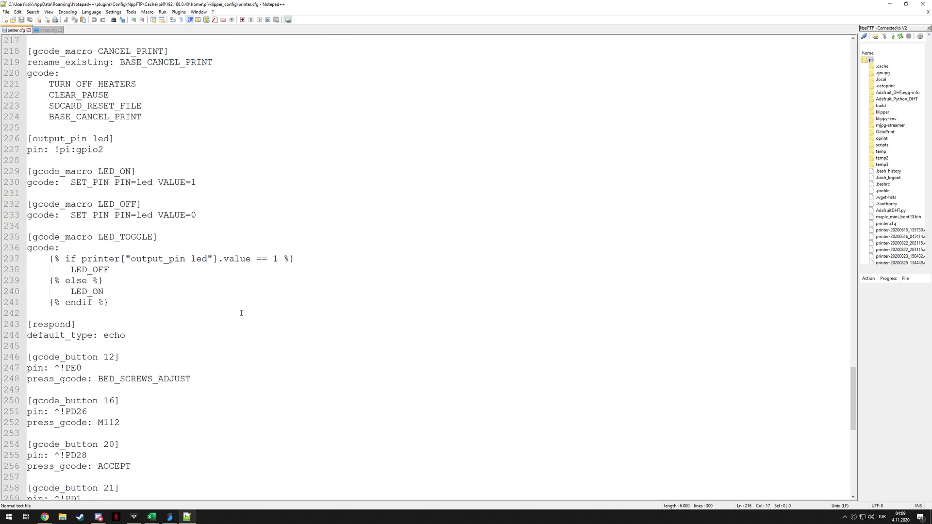
pyautogui.scroll(-7, 241, 313)
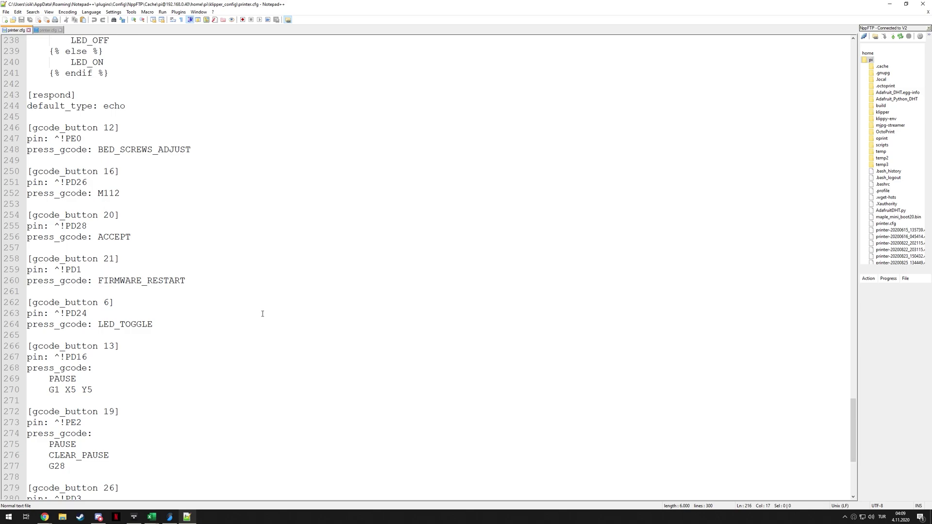
pyautogui.scroll(10, 262, 314)
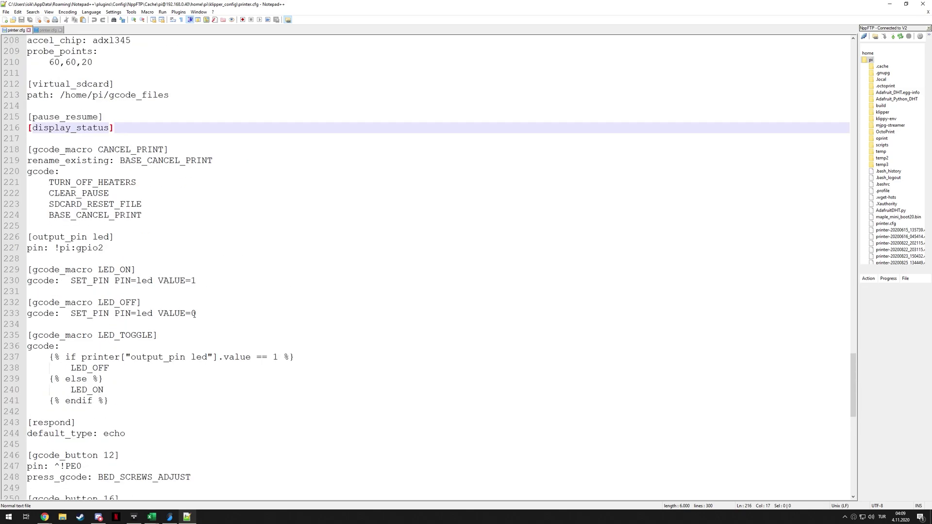
pyautogui.scroll(5, 162, 273)
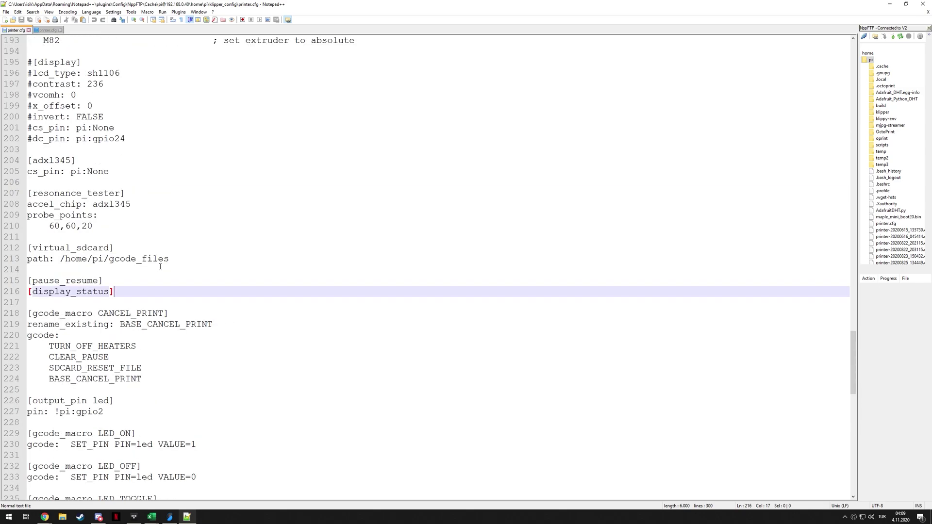
pyautogui.scroll(-3, 160, 266)
pyautogui.scroll(-3, 159, 262)
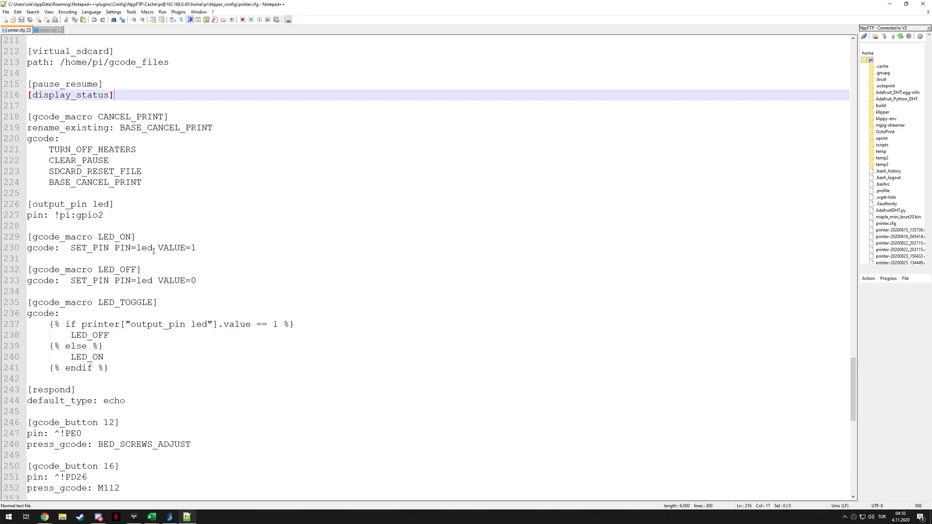
pyautogui.doubleClick(36, 215)
pyautogui.moveTo(103, 214); pyautogui.dragTo(24, 208)
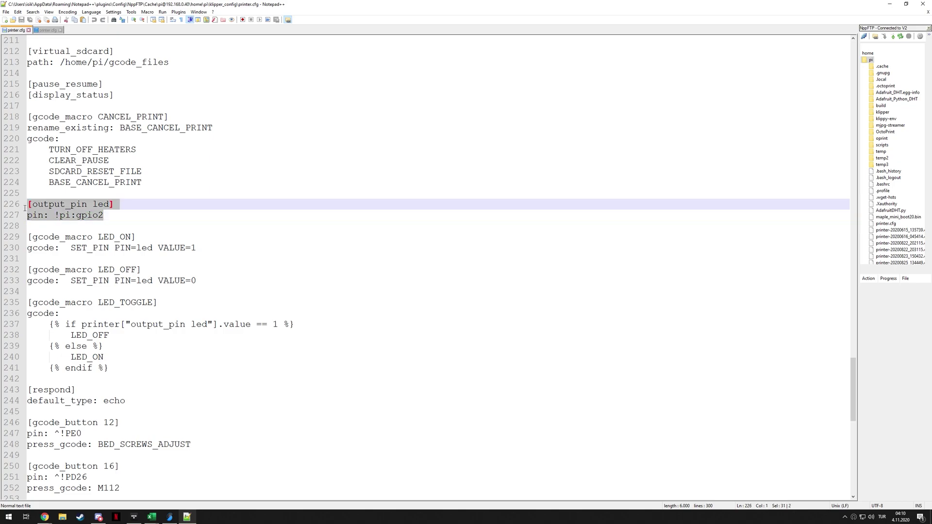
pyautogui.doubleClick(84, 216)
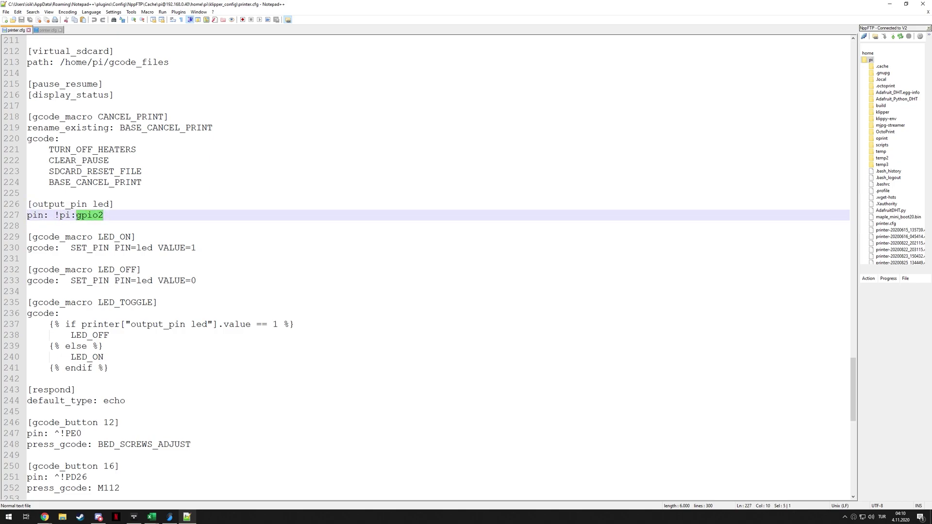
pyautogui.doubleClick(84, 215)
pyautogui.scroll(-2, 96, 241)
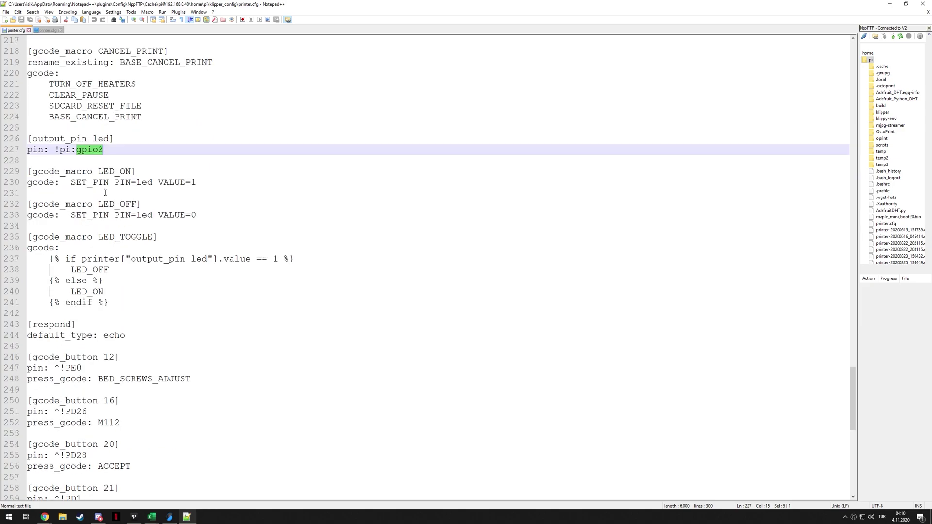
pyautogui.tripleClick(90, 182)
pyautogui.click(158, 182)
pyautogui.tripleClick(144, 215)
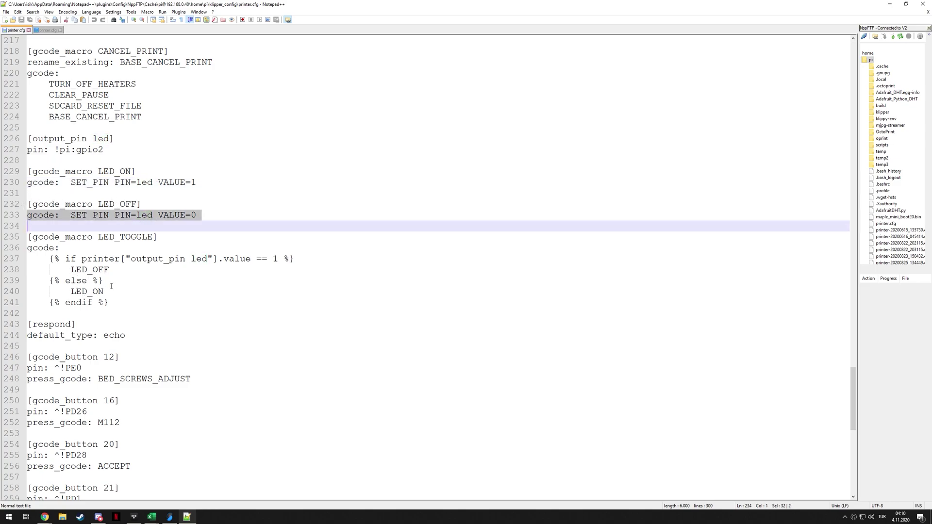
pyautogui.doubleClick(99, 237)
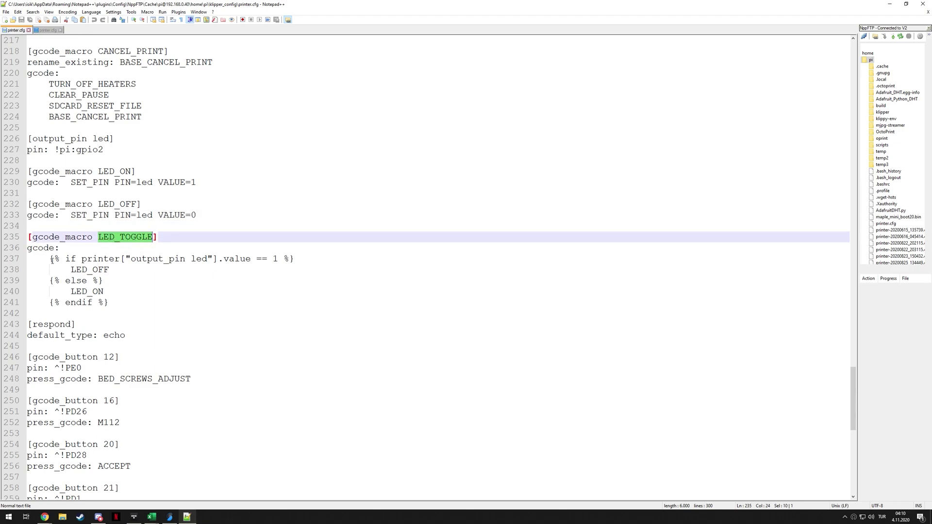
pyautogui.moveTo(50, 258); pyautogui.dragTo(297, 258)
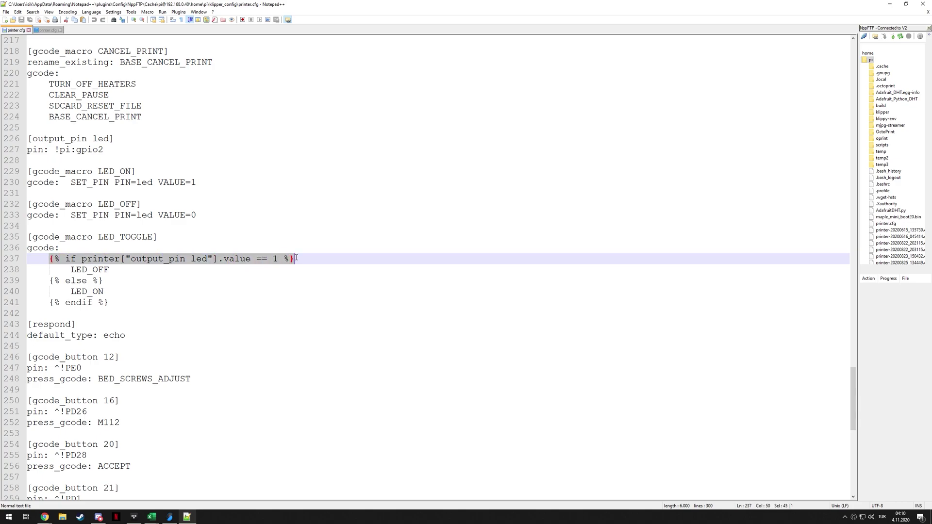
pyautogui.click(108, 260)
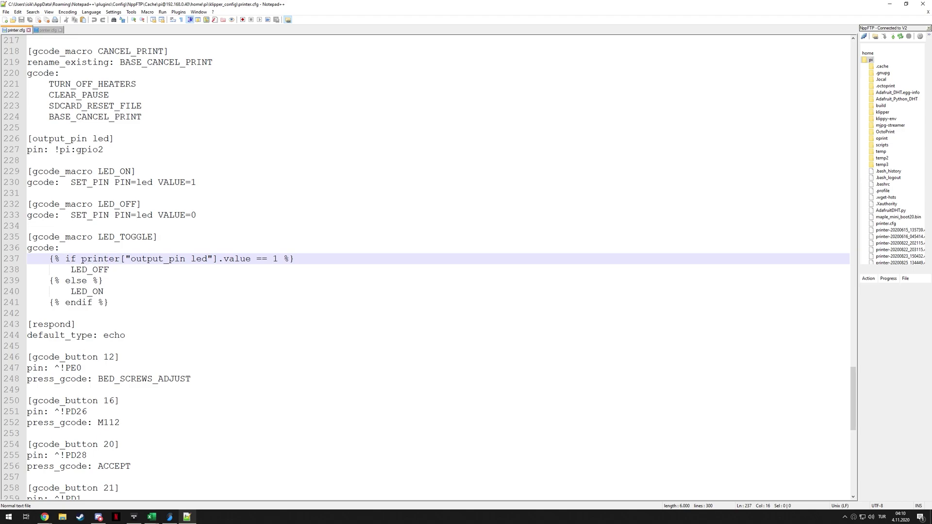
pyautogui.moveTo(83, 259); pyautogui.dragTo(168, 259)
pyautogui.doubleClick(160, 259)
pyautogui.doubleClick(199, 259)
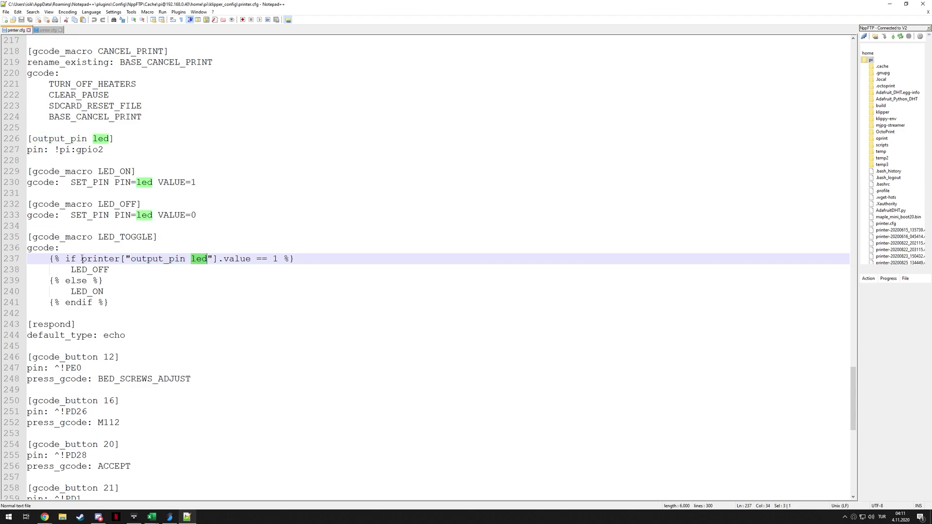
pyautogui.moveTo(82, 258); pyautogui.dragTo(280, 257)
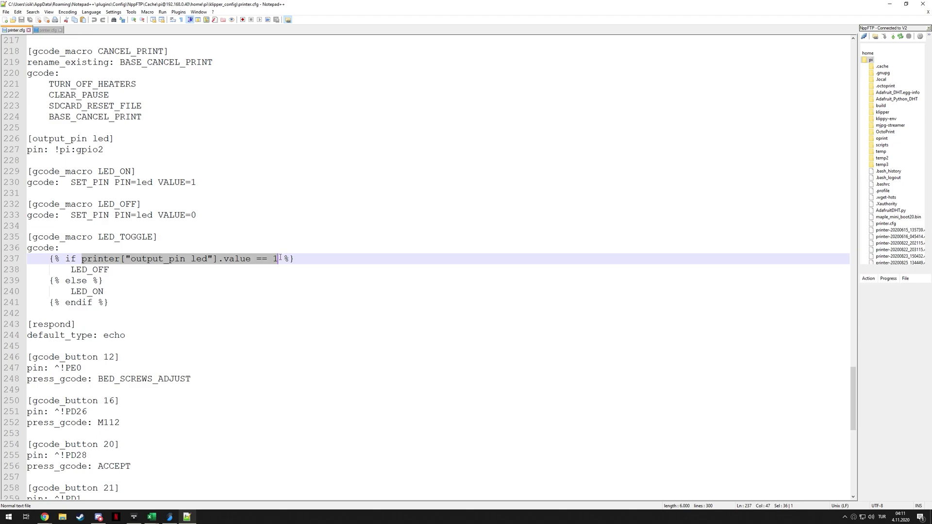
pyautogui.doubleClick(90, 270)
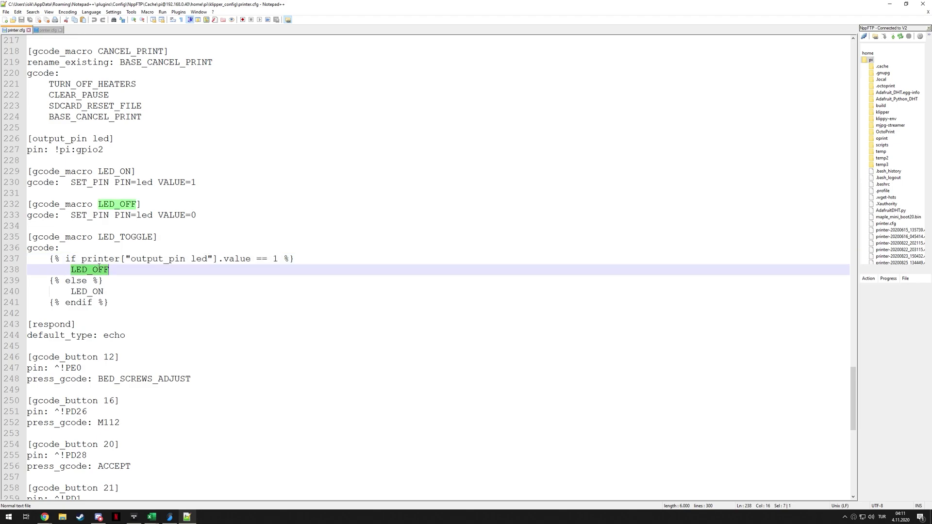
pyautogui.doubleClick(90, 292)
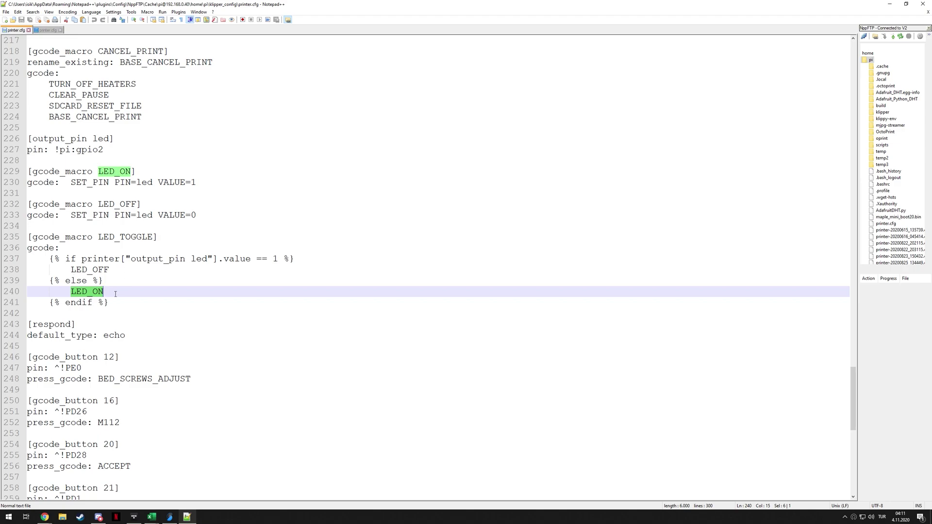
pyautogui.doubleClick(124, 238)
pyautogui.click(125, 236)
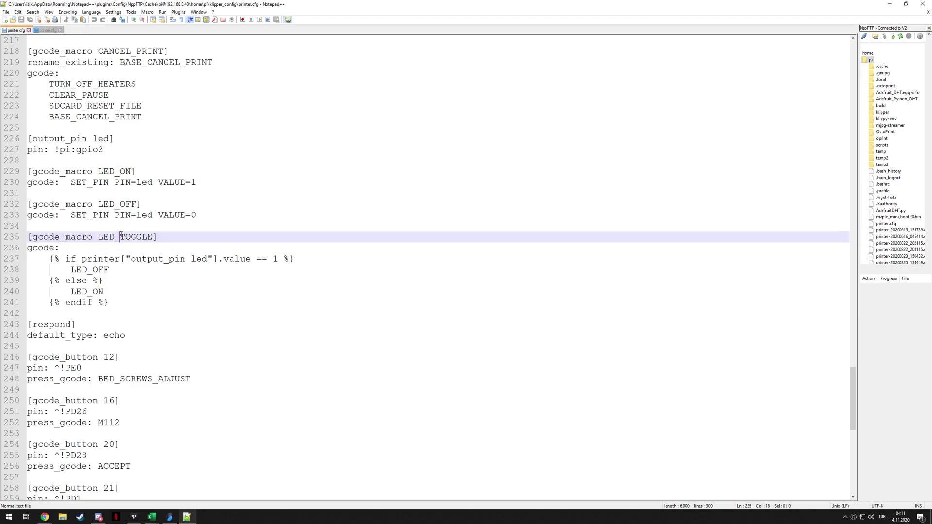
pyautogui.doubleClick(125, 237)
pyautogui.scroll(-6, 126, 237)
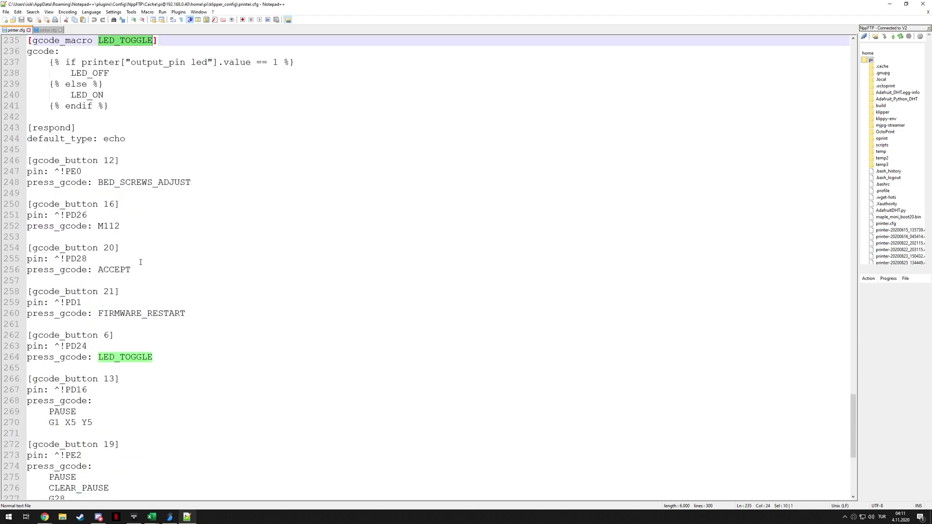
pyautogui.scroll(-2, 142, 292)
pyautogui.doubleClick(142, 292)
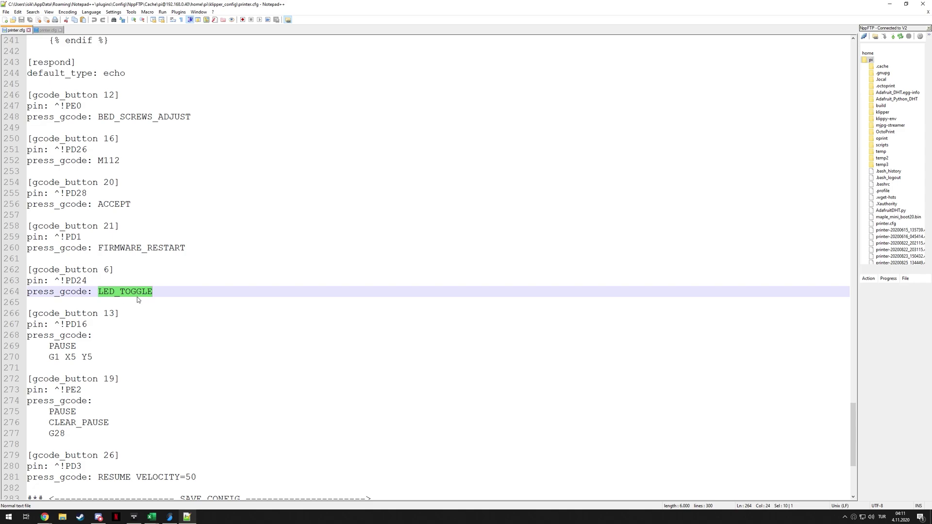
pyautogui.scroll(6, 138, 291)
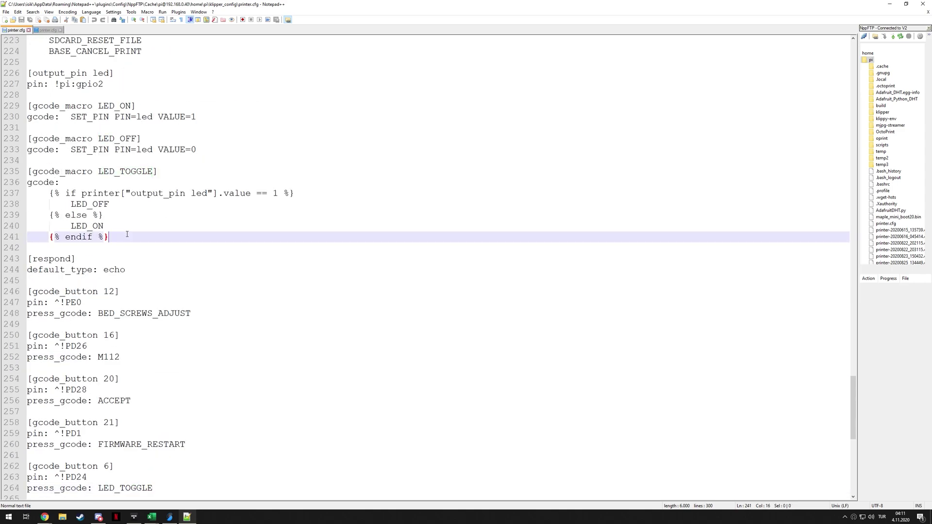
pyautogui.moveTo(188, 237); pyautogui.dragTo(39, 191)
pyautogui.scroll(-4, 108, 374)
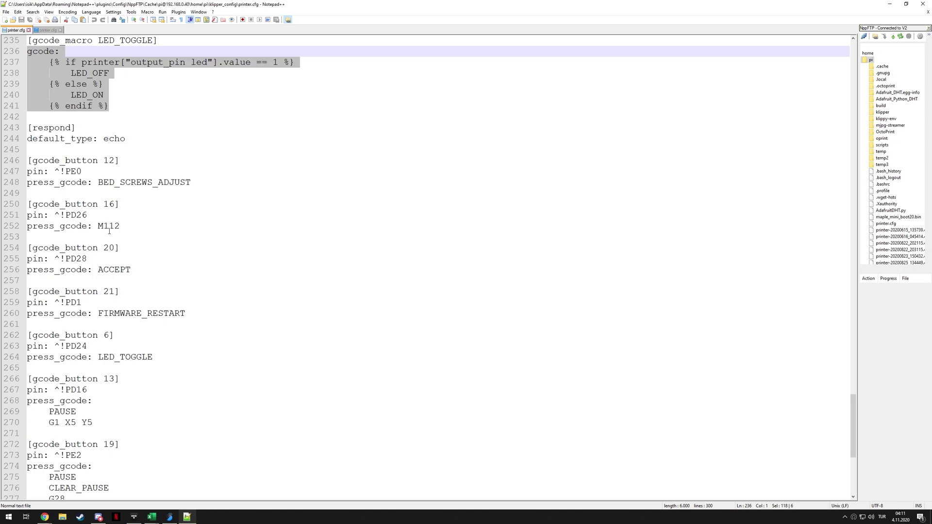
pyautogui.scroll(4, 107, 374)
pyautogui.doubleClick(90, 205)
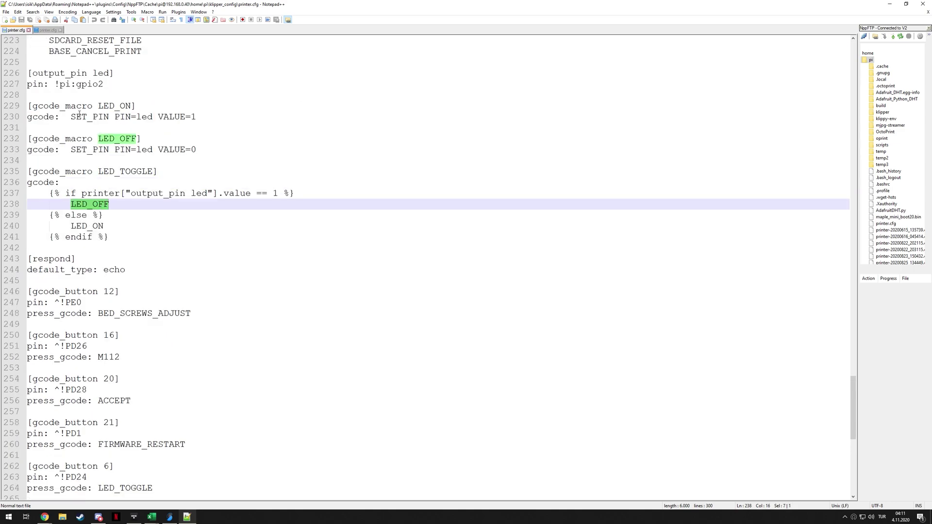
pyautogui.scroll(-2, 149, 236)
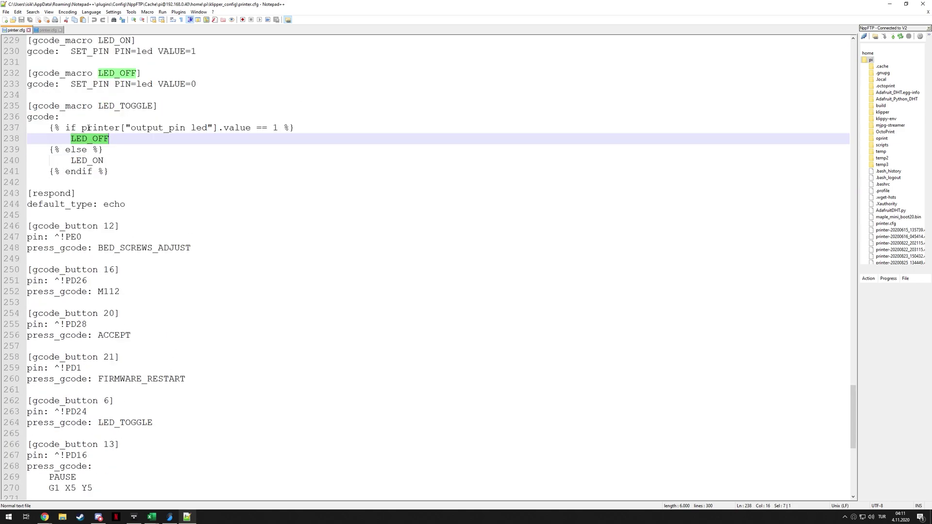
pyautogui.scroll(5, 270, 249)
pyautogui.scroll(-7, 271, 249)
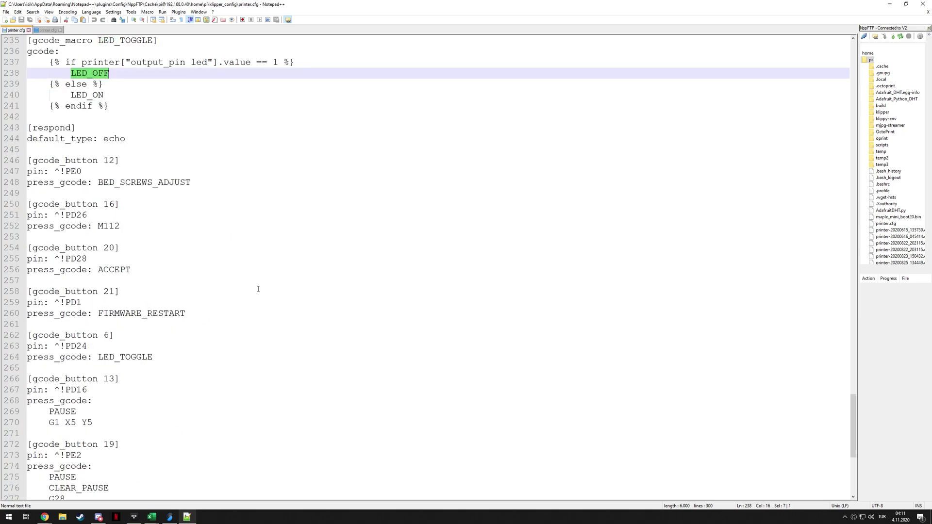
pyautogui.scroll(1, 270, 249)
pyautogui.scroll(3, 144, 90)
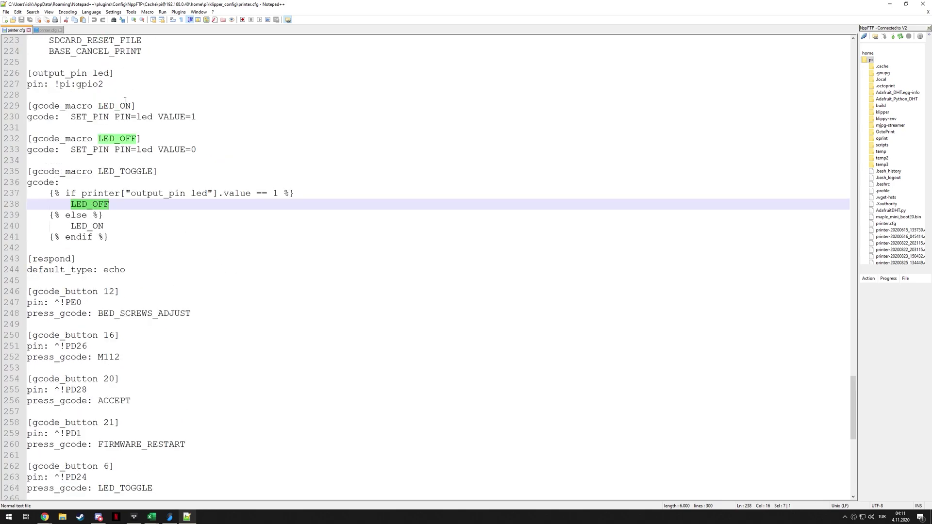
pyautogui.click(125, 100)
pyautogui.doubleClick(117, 106)
pyautogui.click(126, 128)
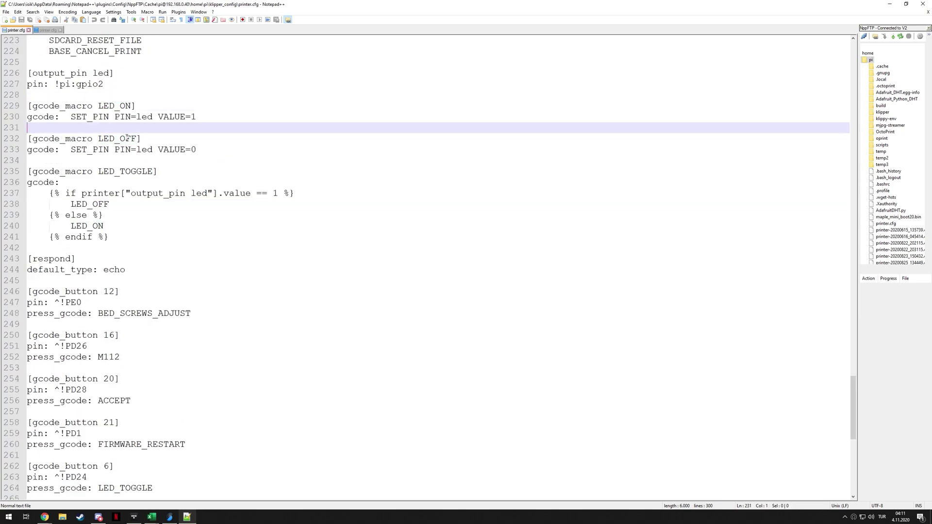
pyautogui.tripleClick(127, 138)
pyautogui.doubleClick(100, 106)
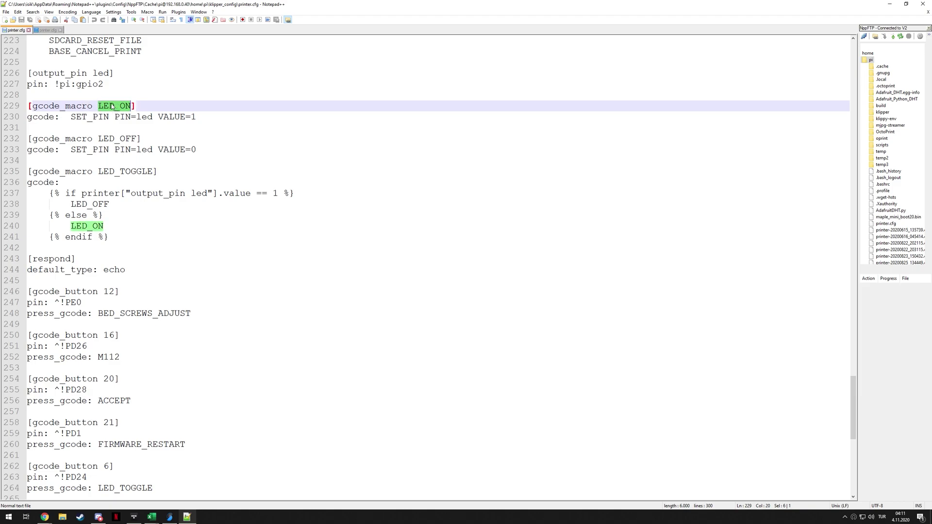
pyautogui.doubleClick(117, 139)
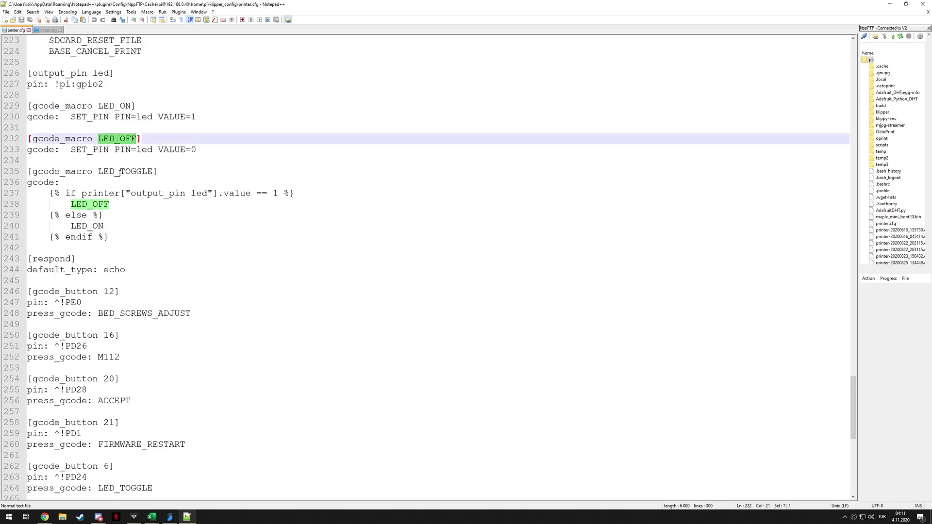